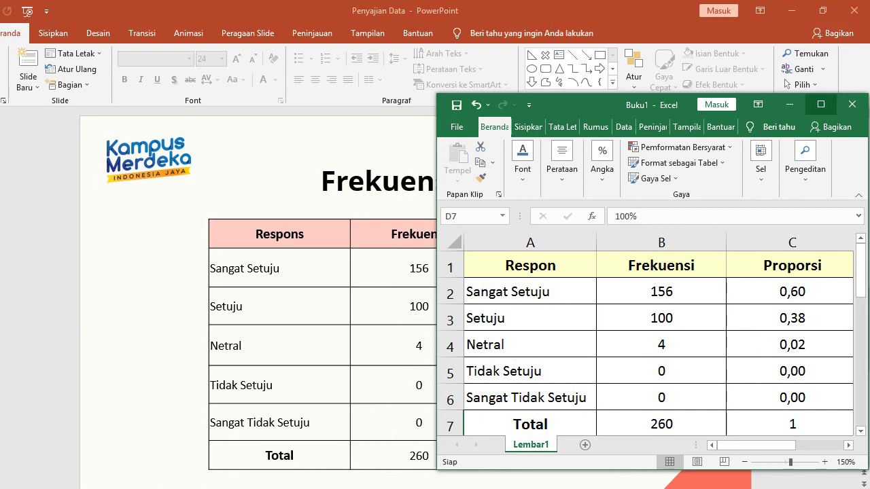
Bring the Excel workbook to full size and clear the Proporsi values in C2 through C6
click(821, 71)
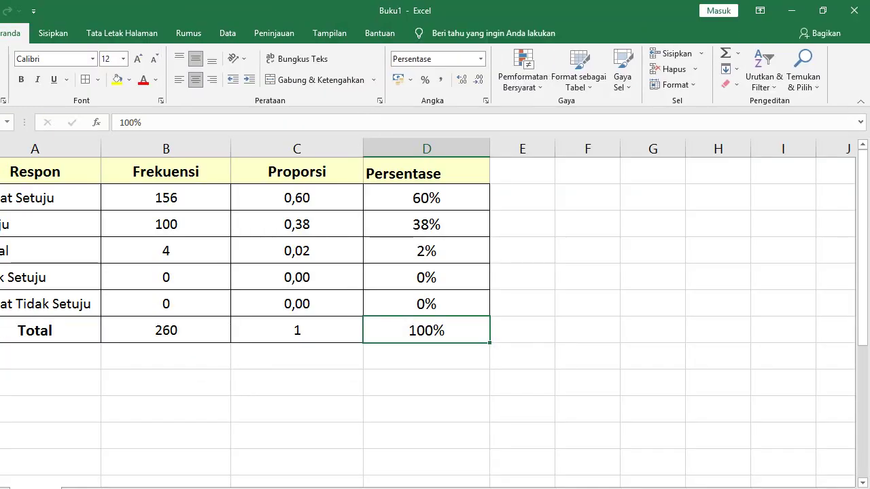
click(297, 198)
key(F2)
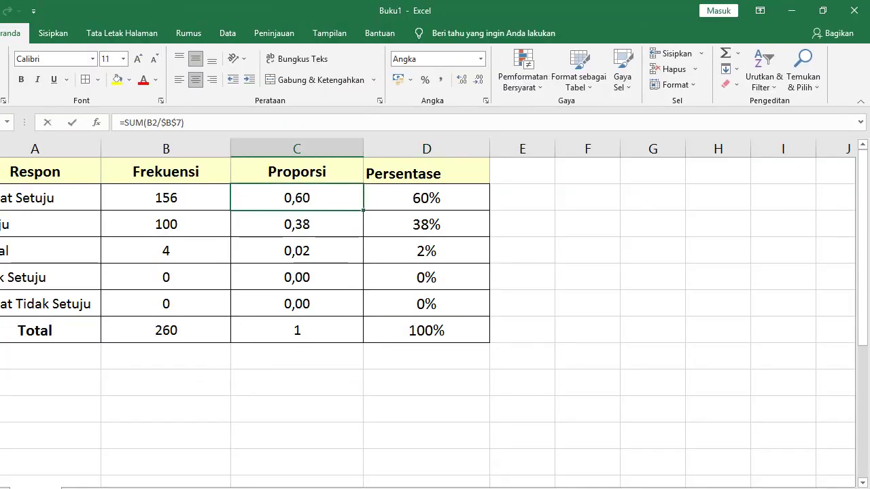
key(Return)
key(F2)
key(Return)
key(F2)
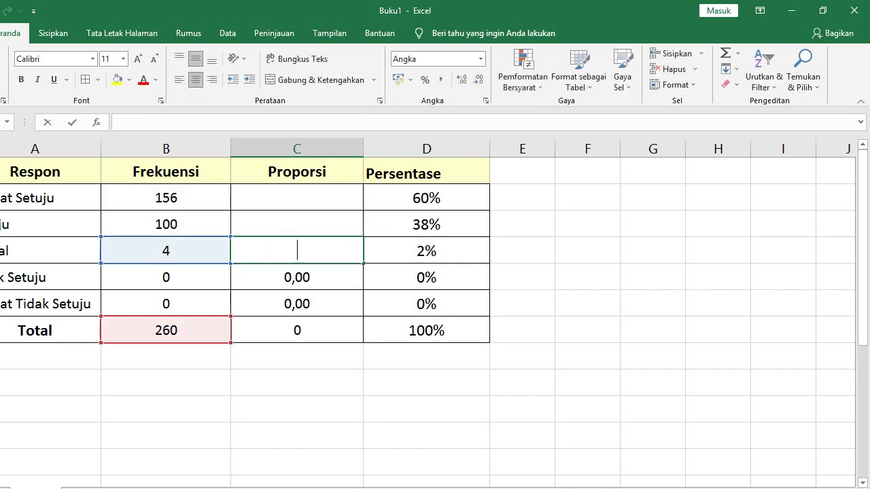
key(Return)
key(F2)
key(Return)
key(F2)
Clear the Total row cells for Frekuensi and Proporsi, B7 and C7
click(166, 330)
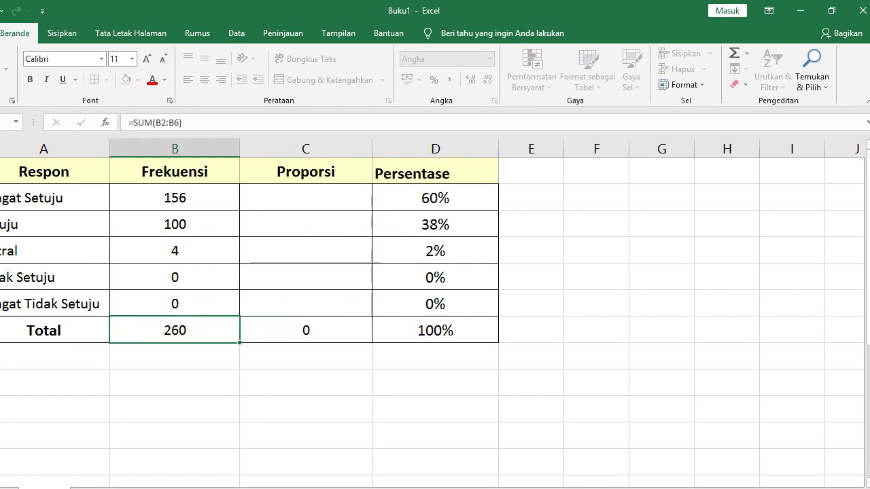
key(BackSpace)
click(297, 330)
key(BackSpace)
Clear all Persentase values from D2 through D7, including the total
click(436, 198)
key(BackSpace)
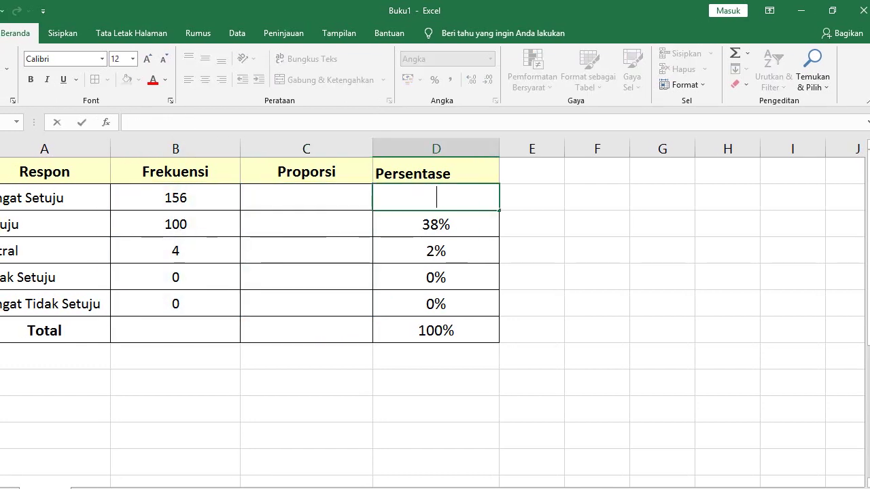
key(Return)
key(BackSpace)
key(Return)
key(BackSpace)
key(Return)
key(BackSpace)
key(Return)
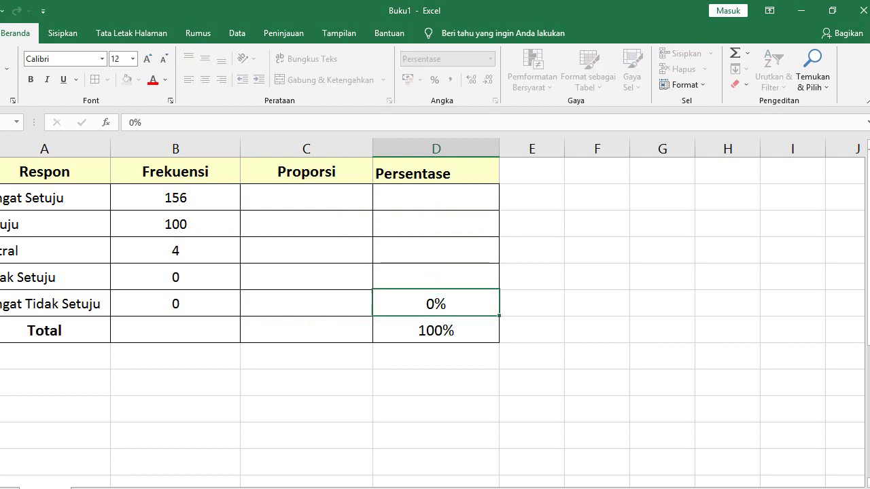
key(BackSpace)
key(Return)
key(BackSpace)
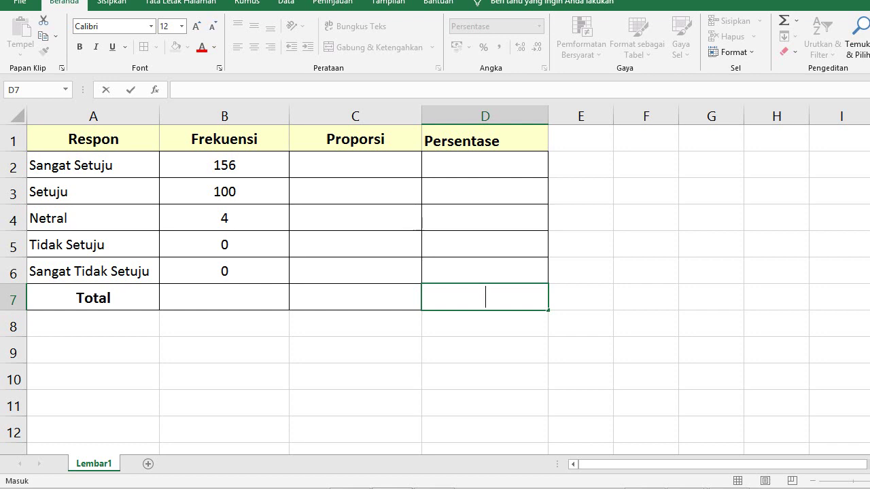
Enter a SUM formula over B2:B6 in cell B7 to total the Frekuensi column
key(Left)
key(Left)
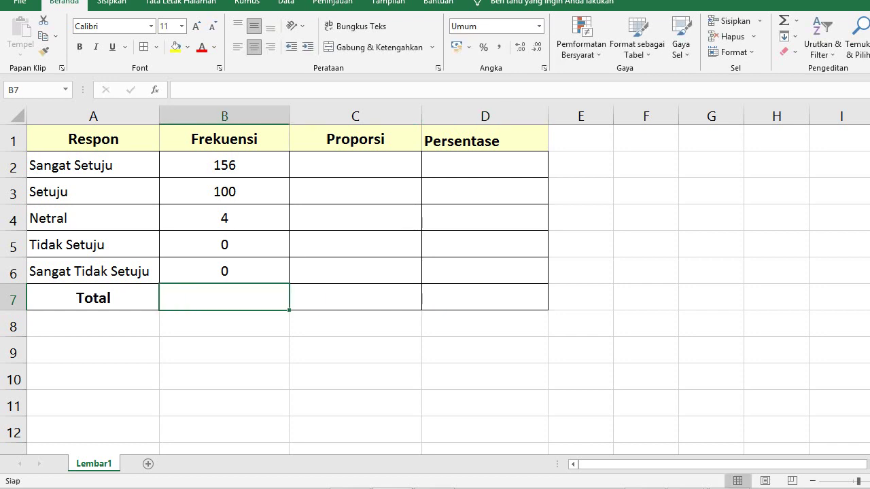
text(=)
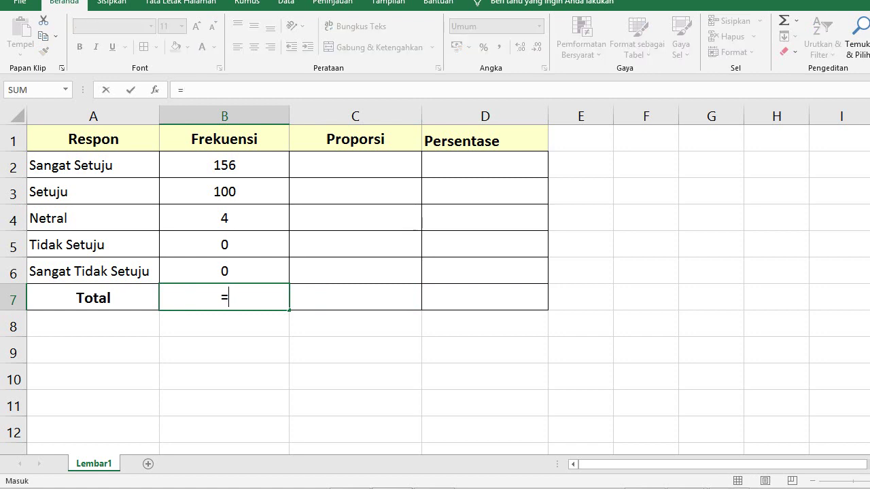
text(sum)
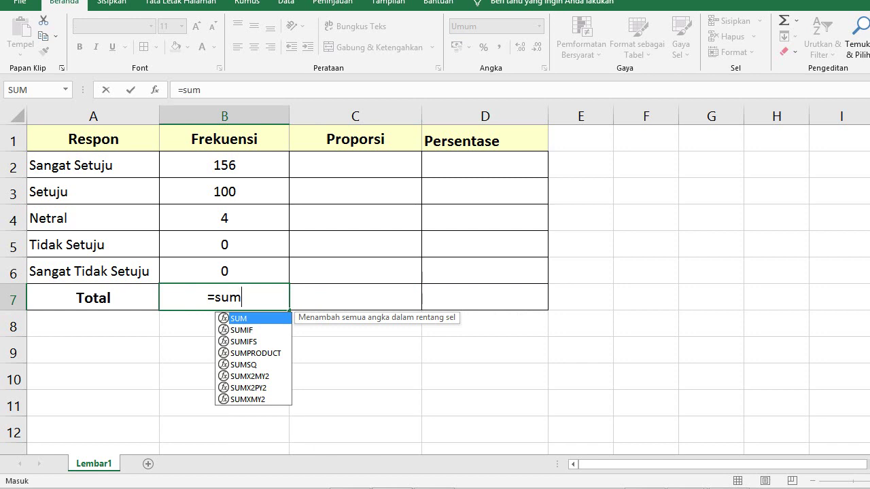
text(()
drag(224, 174, 278, 284)
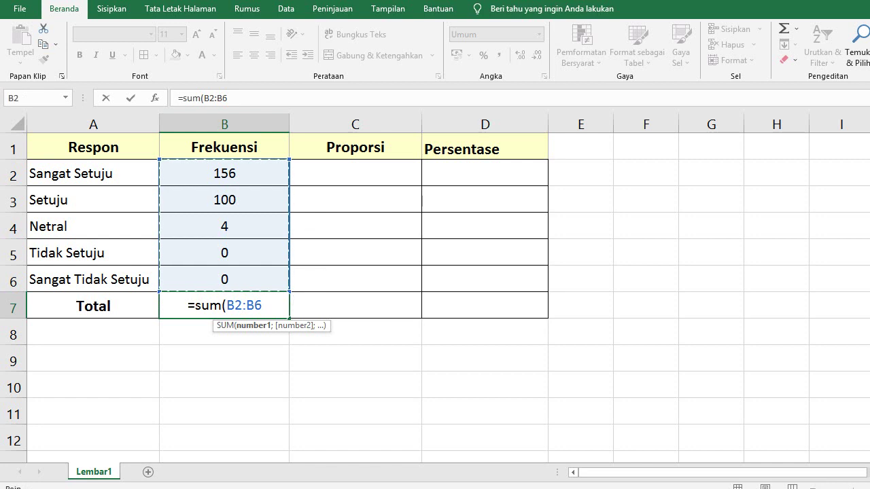
key(Return)
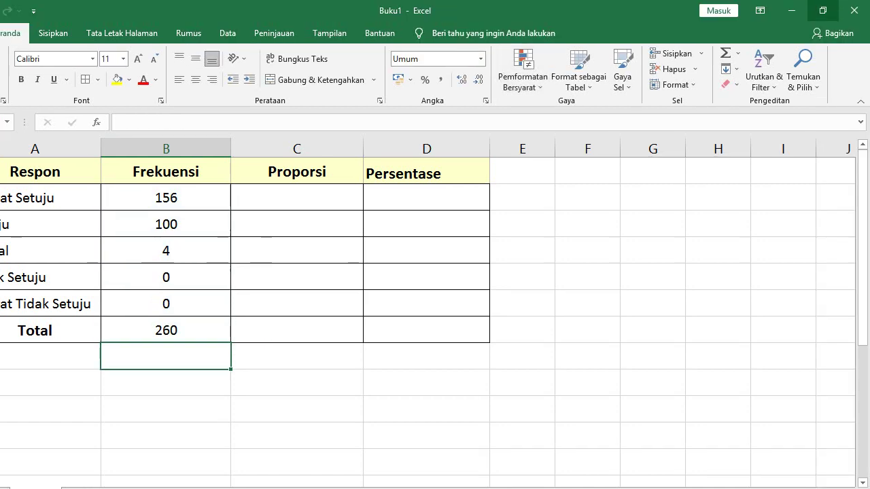
View the Frekuensi Relatif (Proporsi) slide in PowerPoint, set it beside the workbook, and return to Excel at full size
click(824, 9)
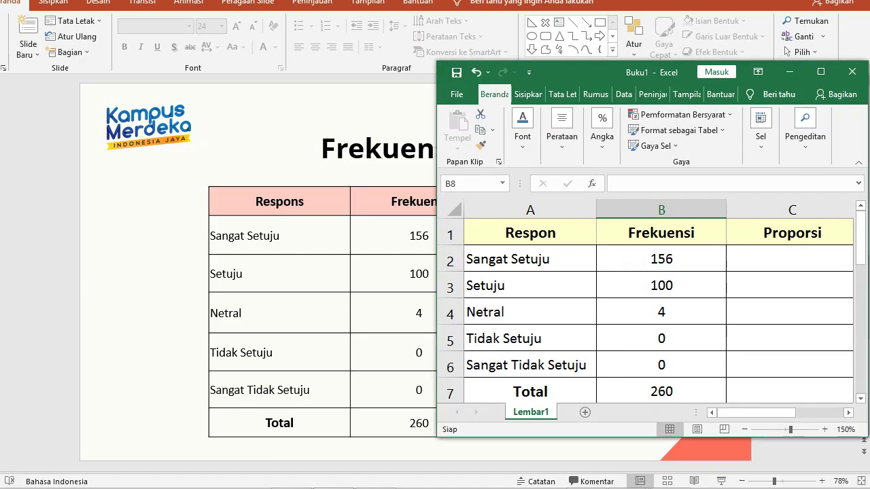
key(alt+Tab)
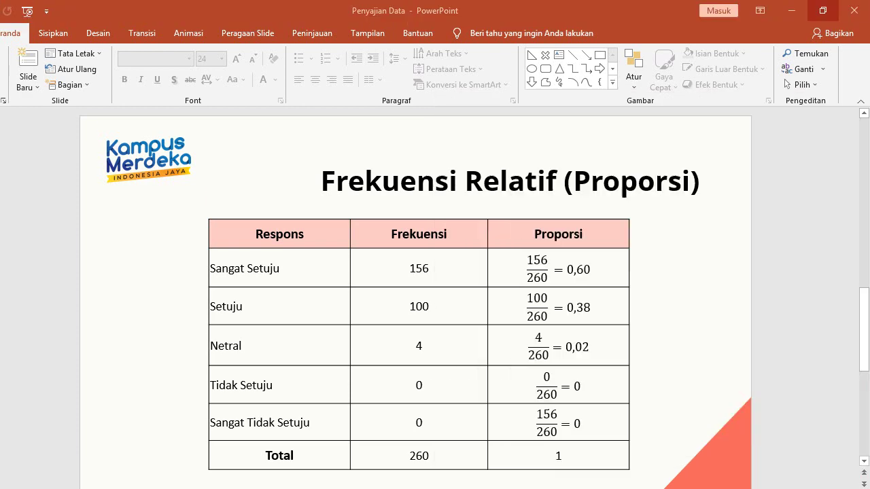
click(823, 10)
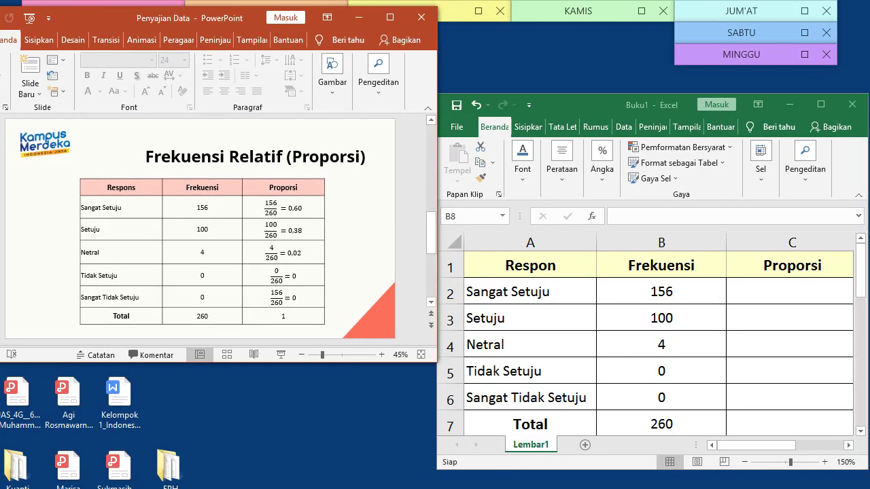
click(822, 104)
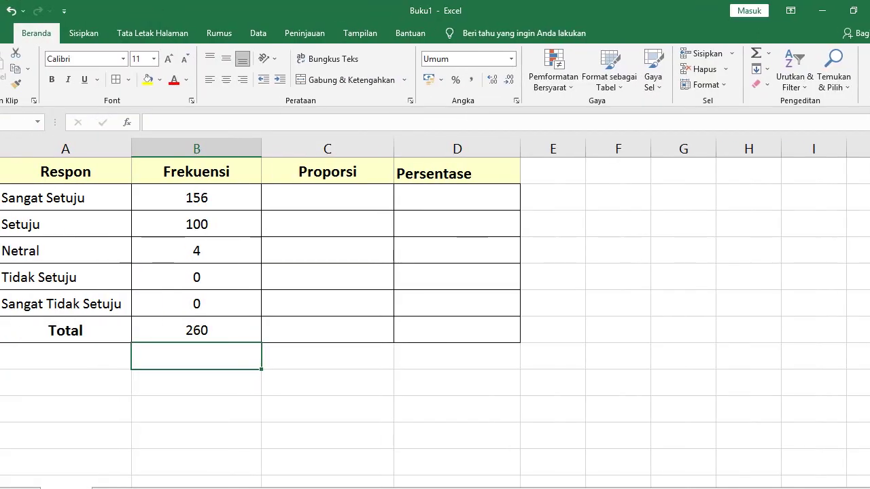
Enter the formula =sum(B2/B7) in C2 to calculate the proportion for Sangat Setuju
click(327, 197)
text(=)
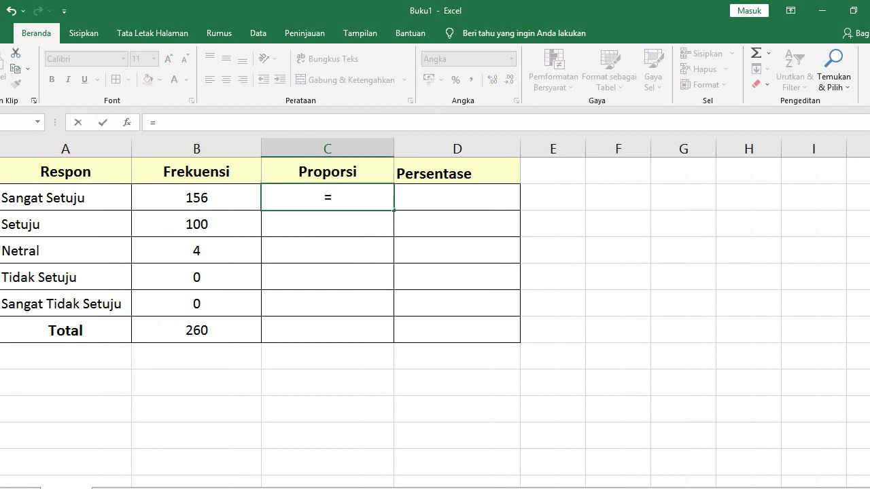
text(sum()
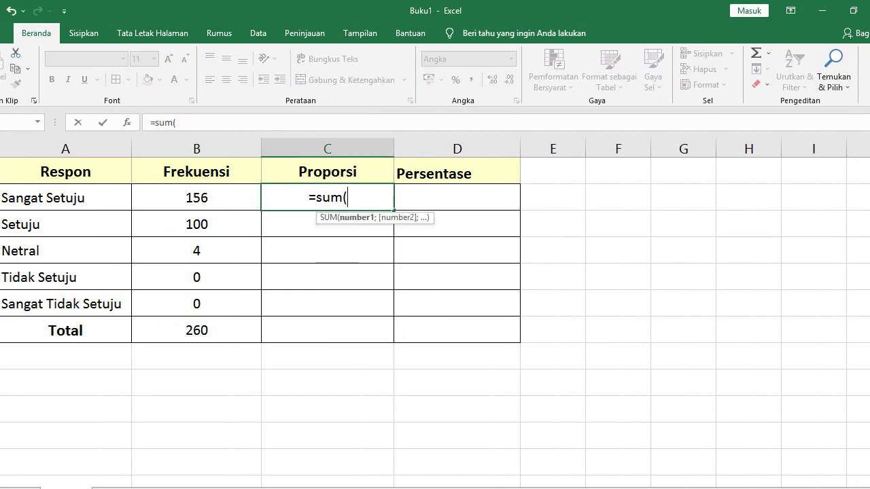
click(197, 198)
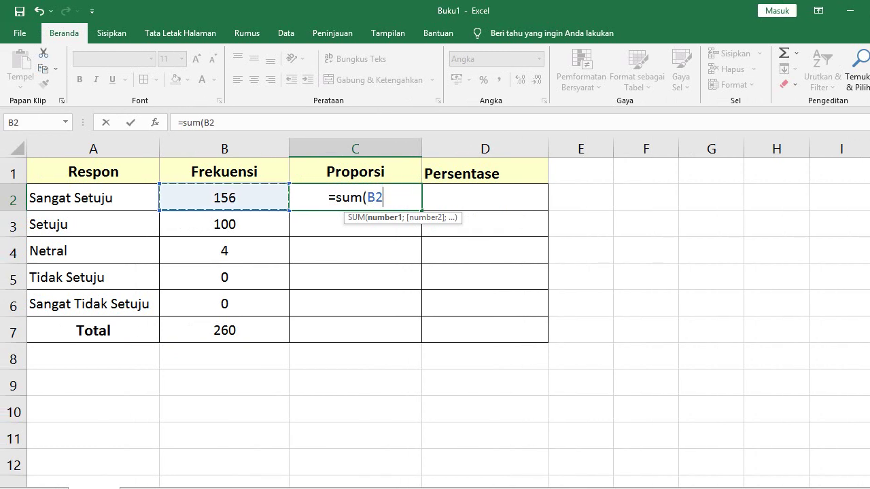
text(/)
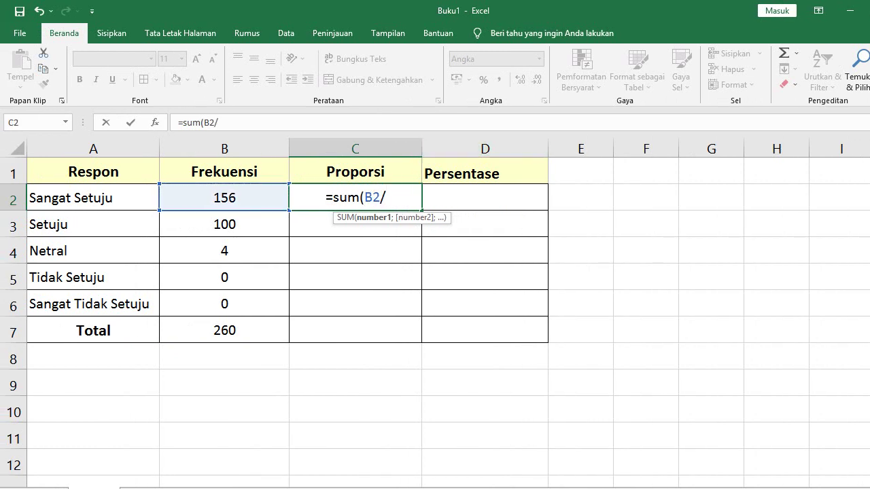
click(225, 330)
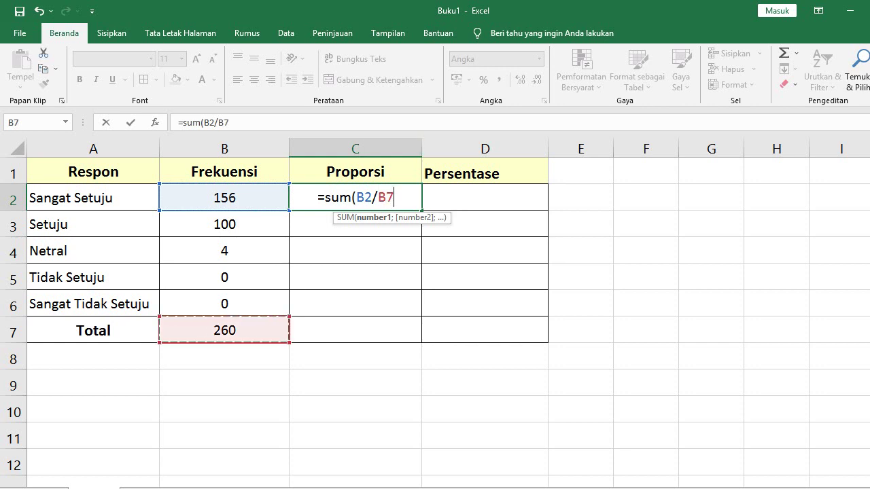
text())
key(Return)
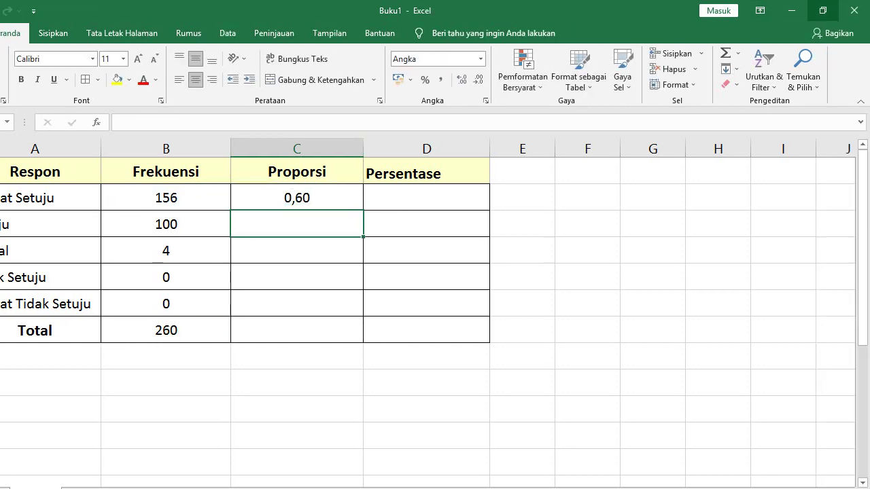
Make the total reference in the C2 formula absolute so it reads =SUM(B2/$B$7)
click(823, 10)
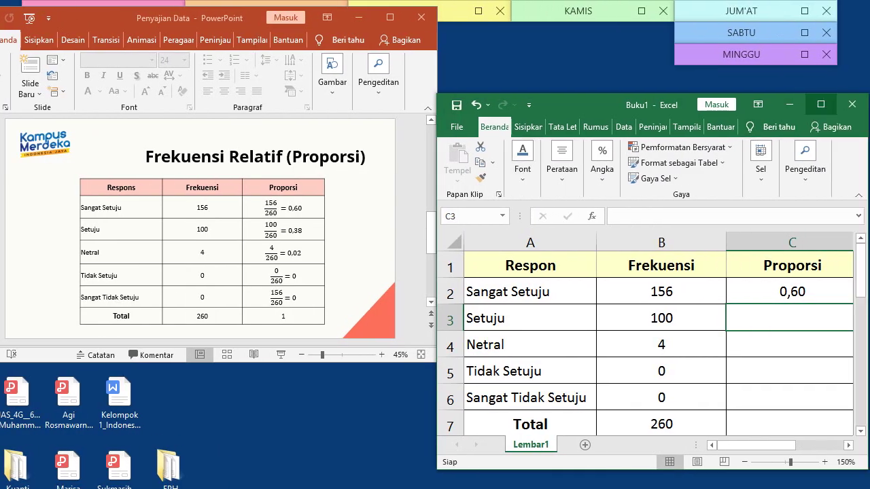
click(867, 104)
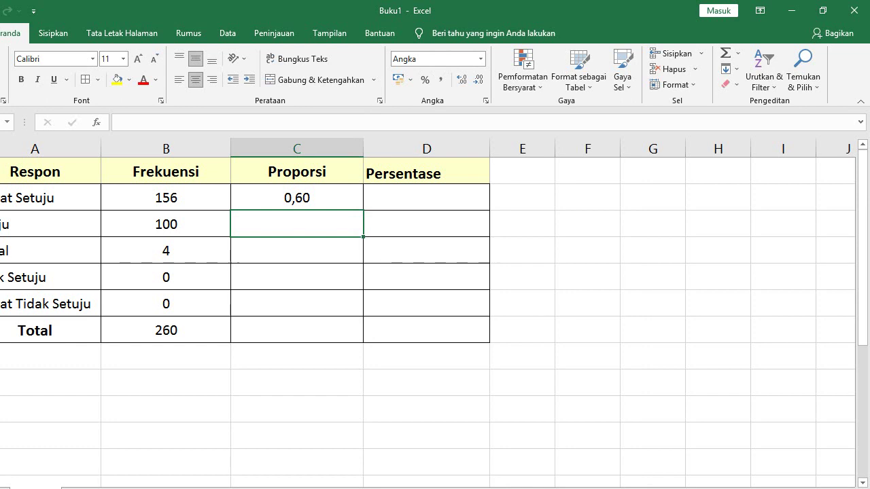
click(297, 198)
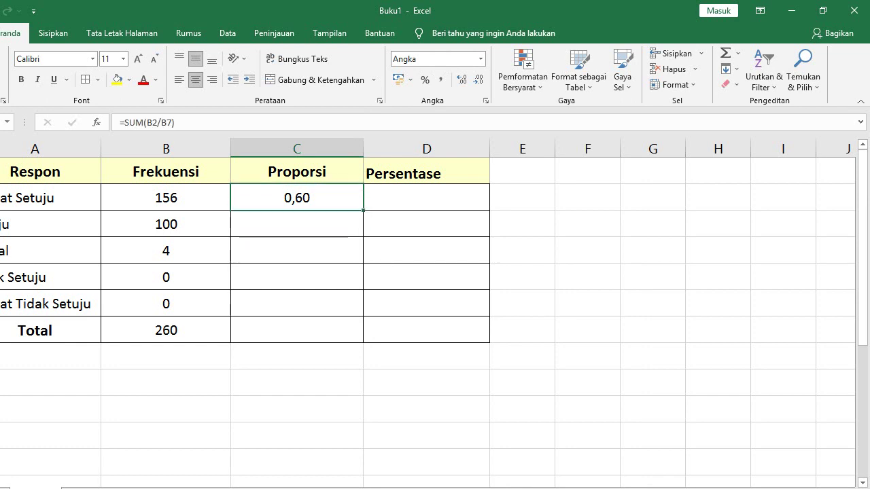
double_click(313, 197)
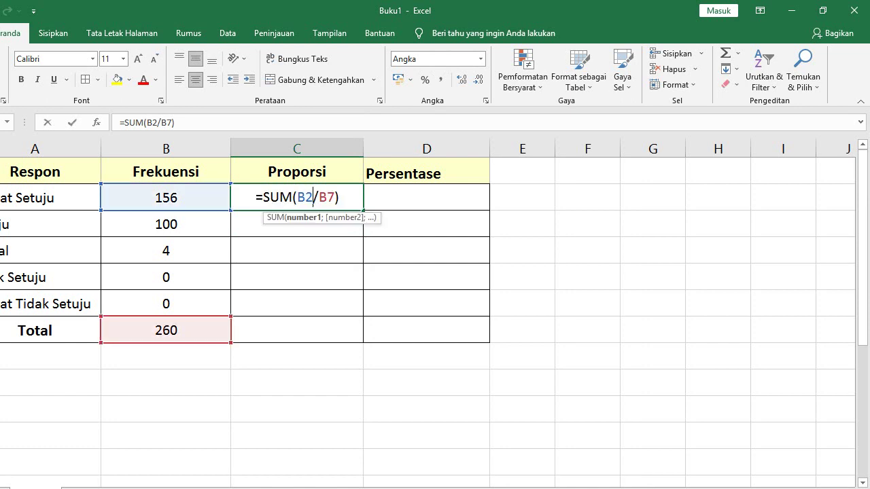
click(319, 197)
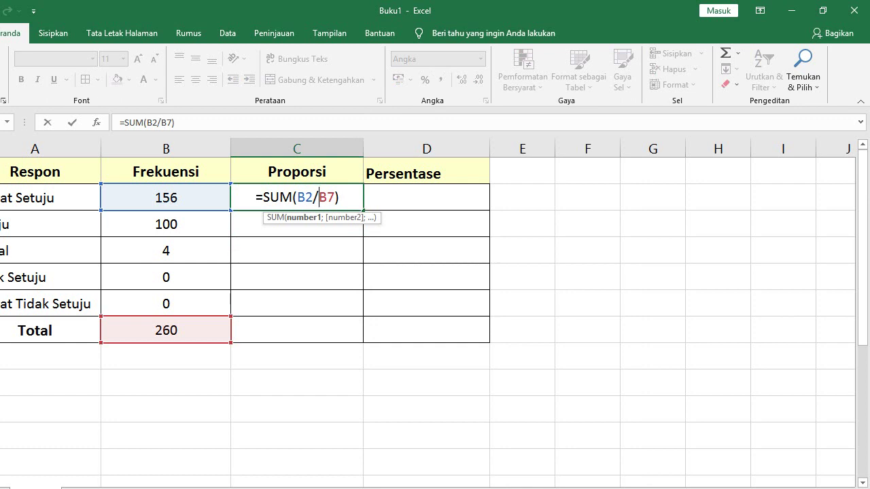
text($)
key(Right)
text($)
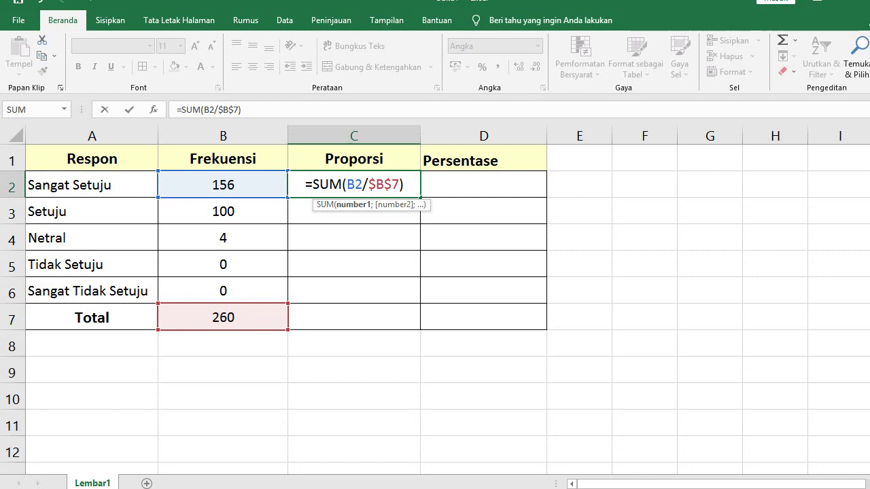
key(Return)
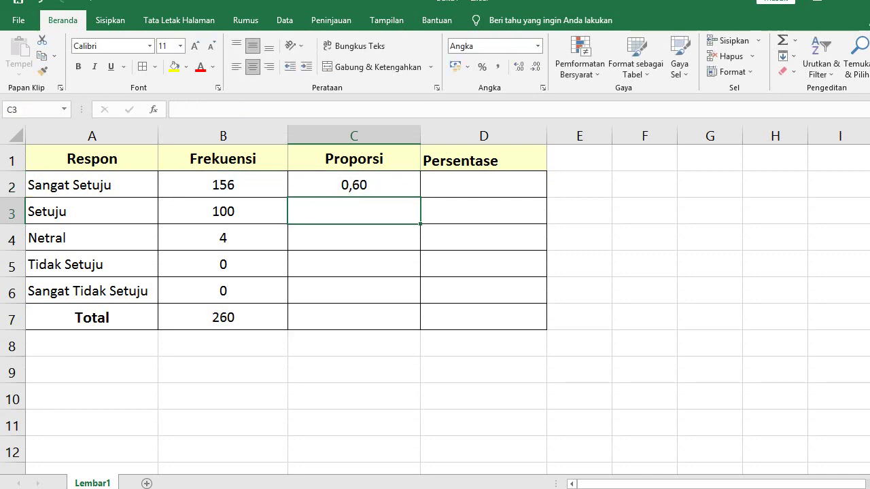
Fill the C2 formula down through C6 and check the copied formulas in C3 and C4
click(354, 184)
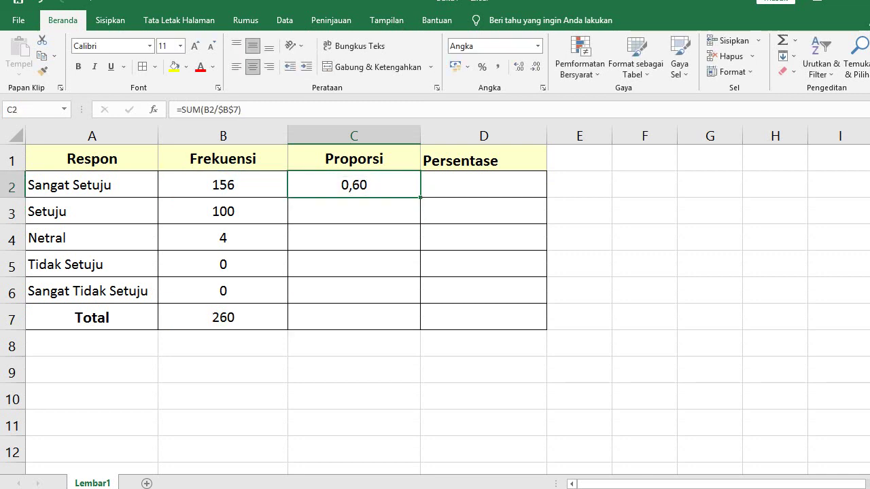
drag(420, 197, 420, 303)
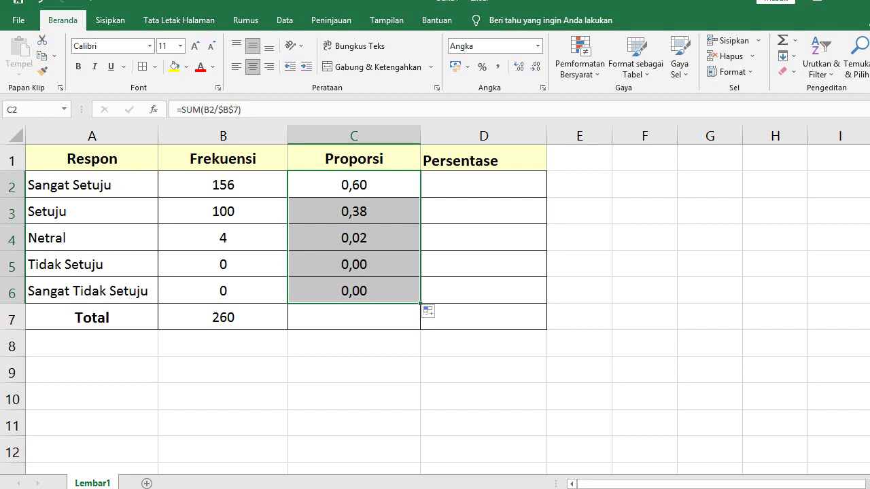
click(353, 211)
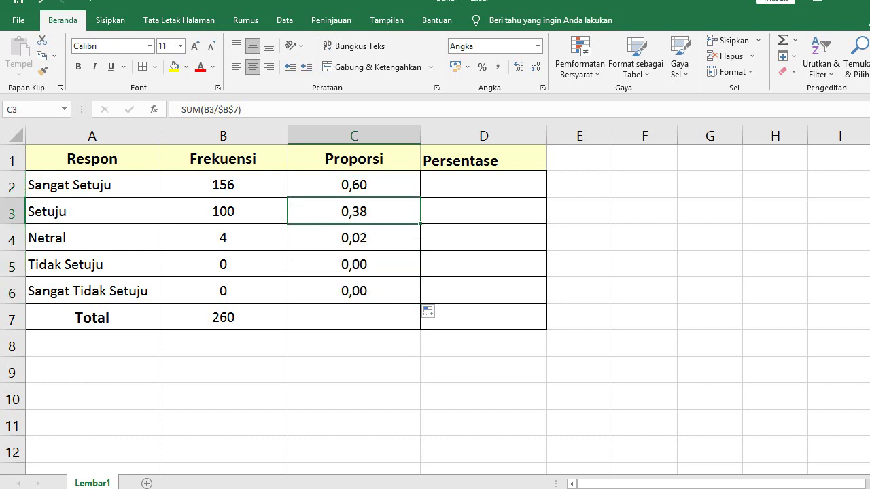
key(F2)
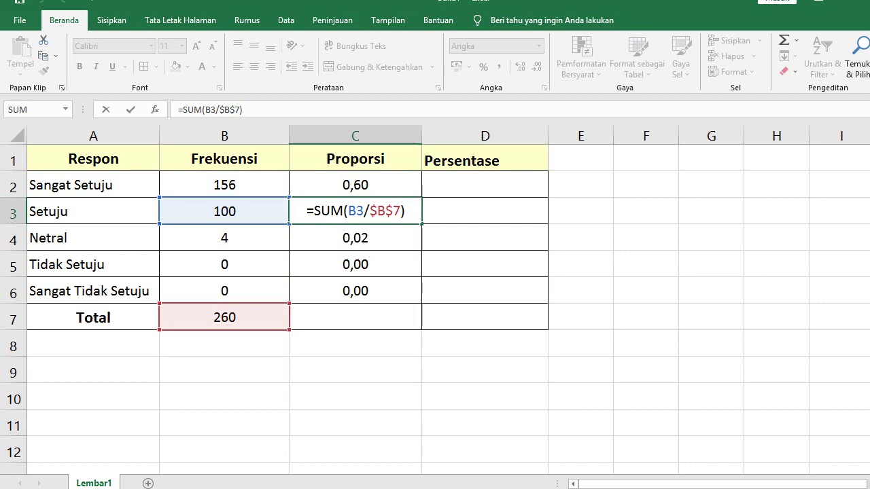
key(Return)
key(F2)
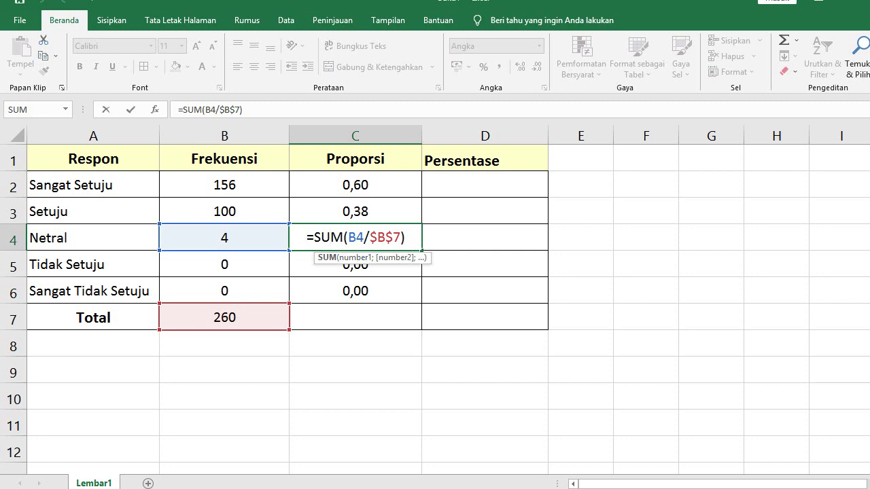
key(Escape)
key(Return)
Enter a SUM formula over C2:C6 in C7 to total the proportions
click(355, 317)
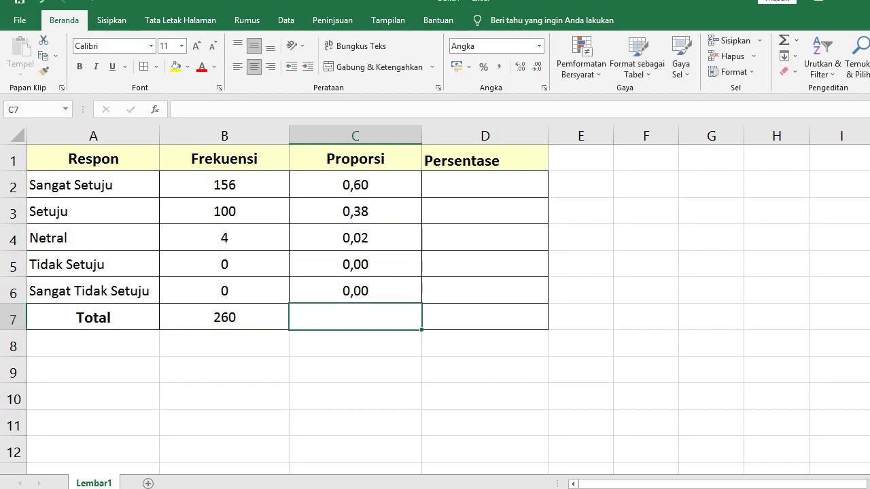
text(=)
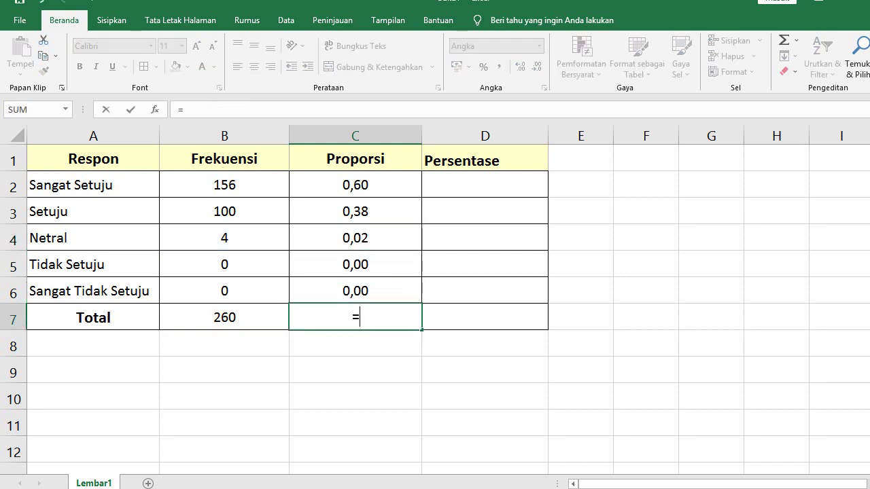
text(()
key(BackSpace)
text(s)
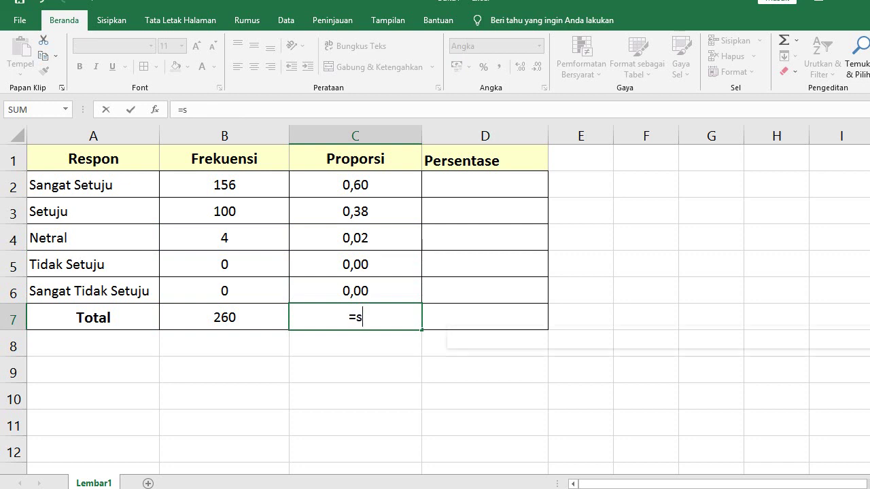
text(um()
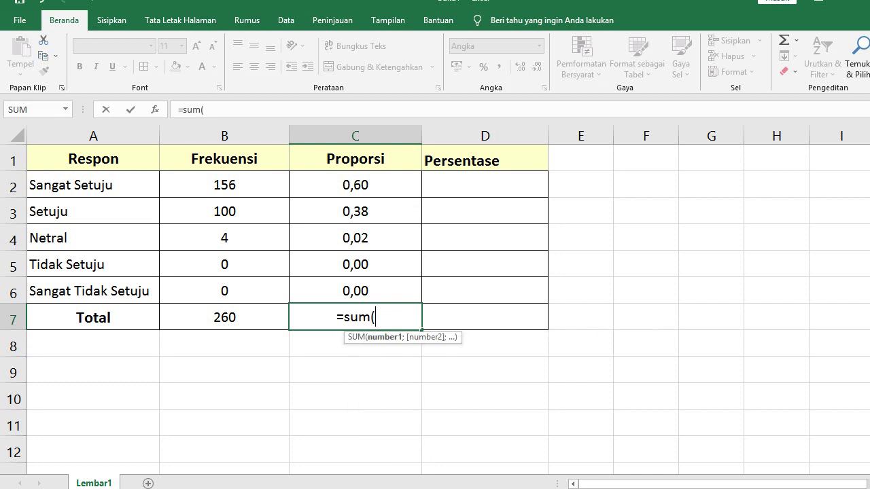
drag(355, 185, 355, 291)
key(Return)
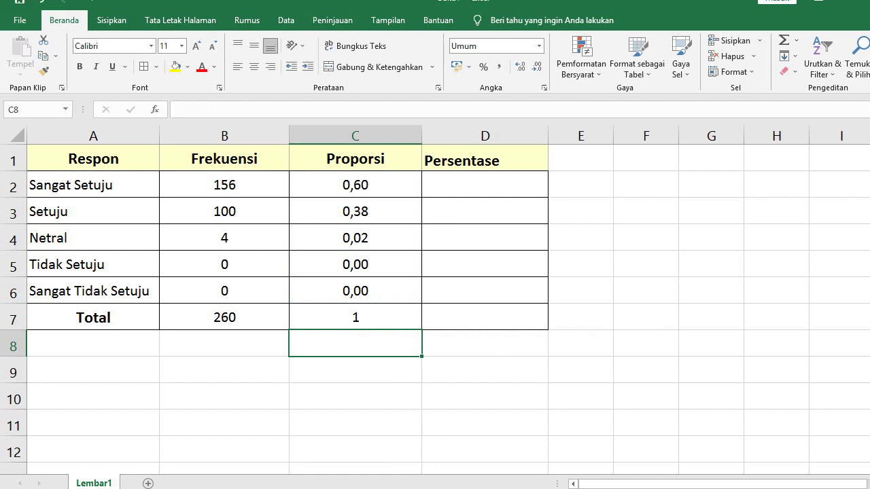
Copy the proportions in C2:C7 and paste them as values only into D2:D7 of the Persentase column
drag(355, 185, 356, 317)
right_click(378, 199)
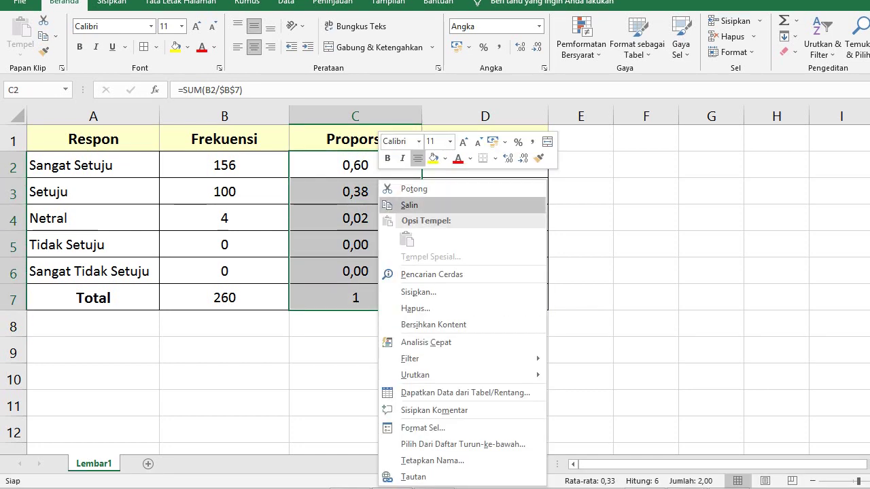
click(409, 205)
click(485, 164)
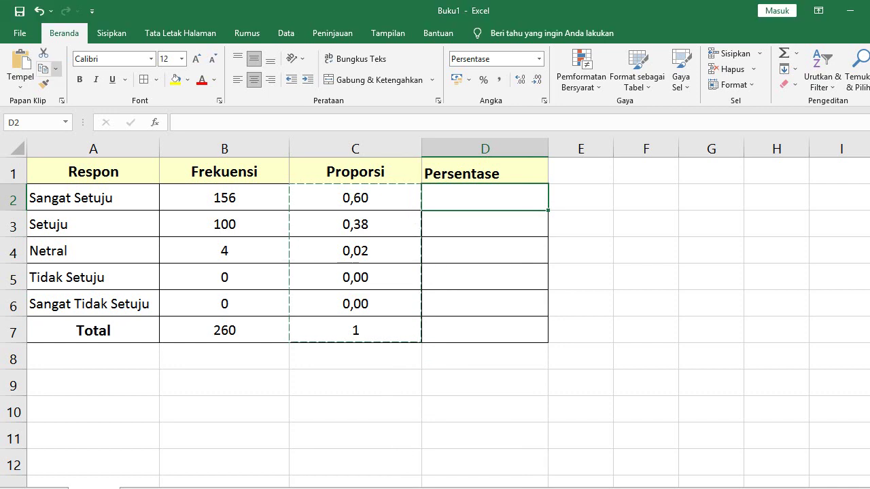
click(21, 54)
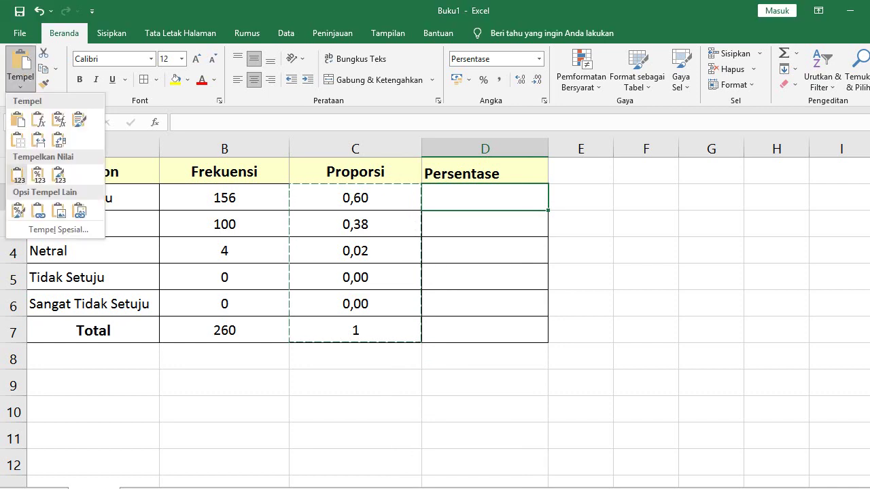
click(18, 175)
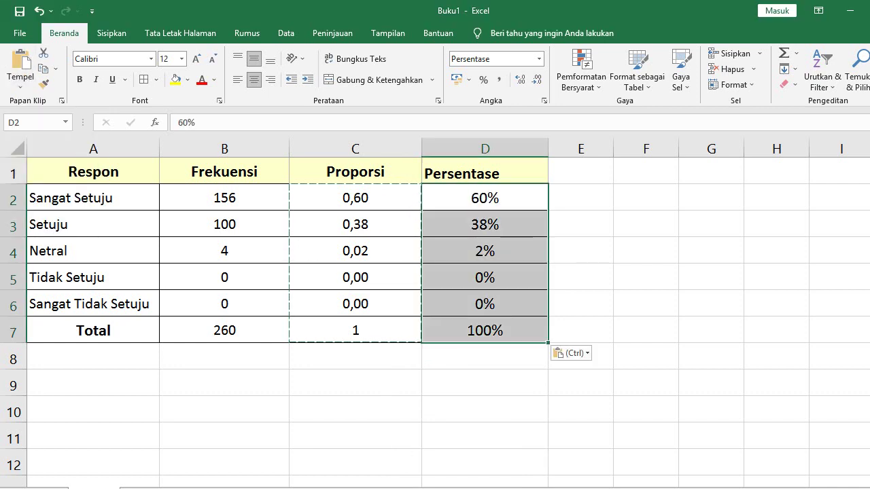
click(356, 198)
key(Return)
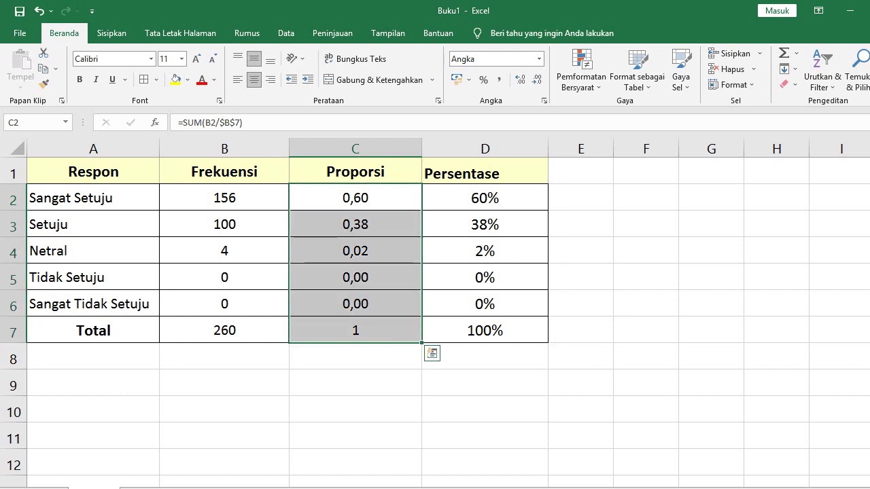
click(485, 330)
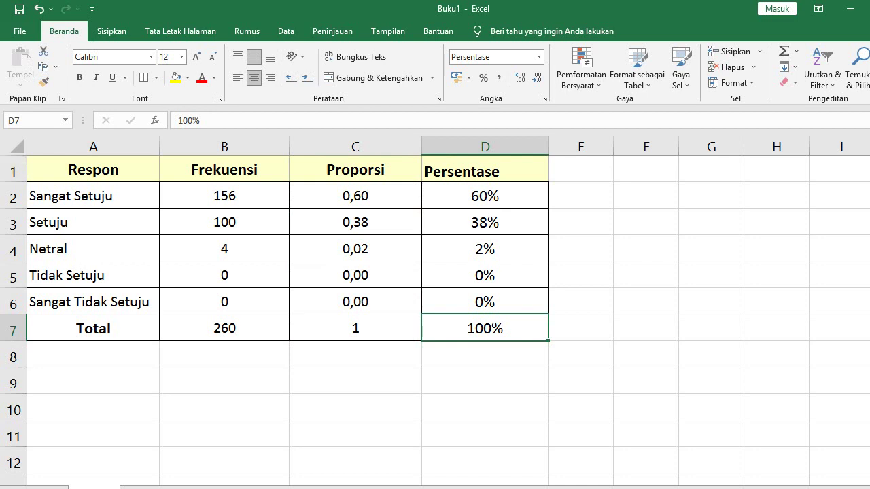
Copy the Respon, Frekuensi and Proporsi columns of the table, A1:C7
drag(93, 170, 355, 328)
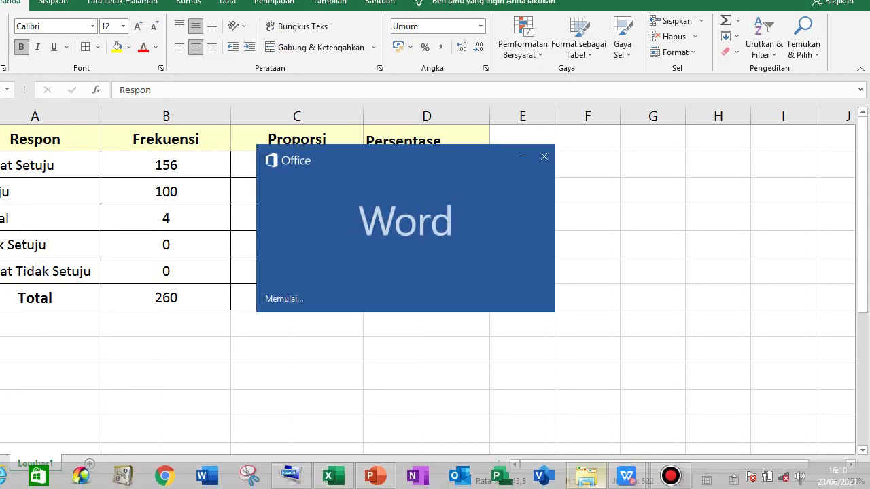
mouse_move(587, 476)
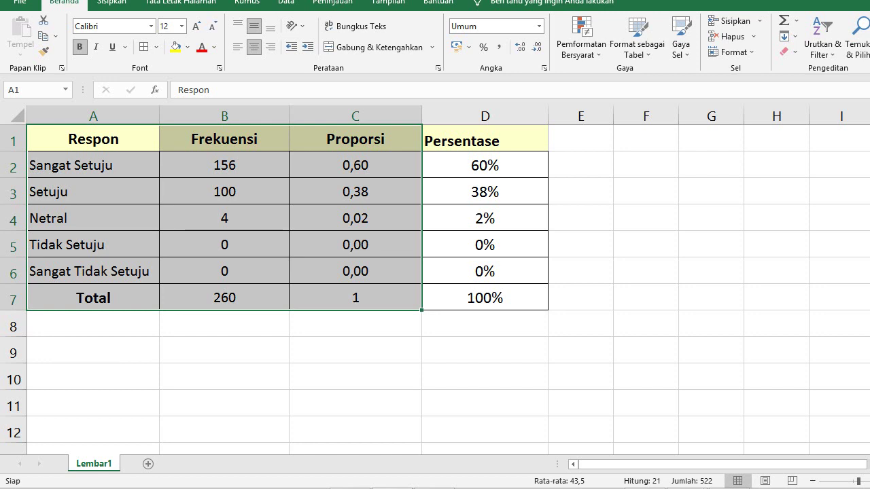
click(224, 352)
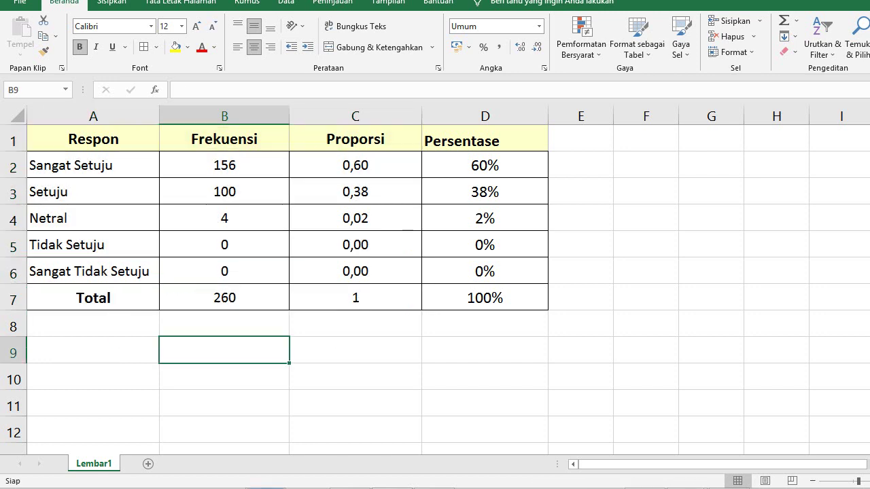
drag(93, 139, 356, 298)
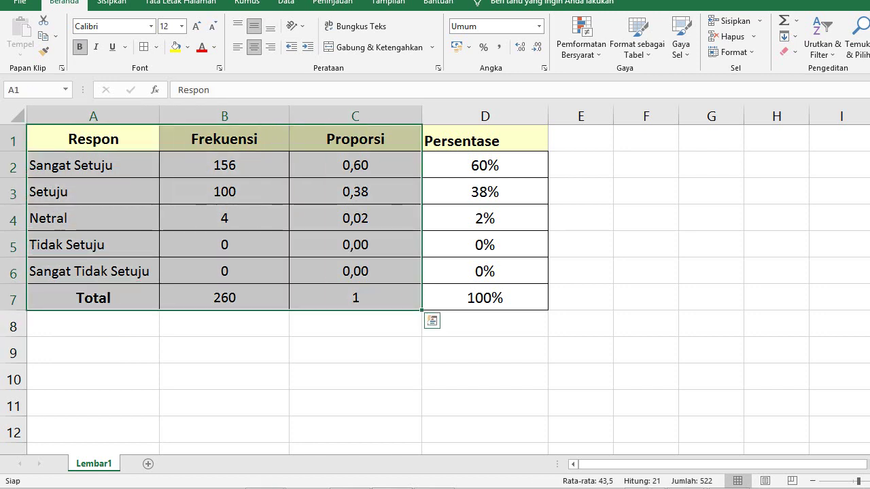
right_click(374, 180)
click(404, 205)
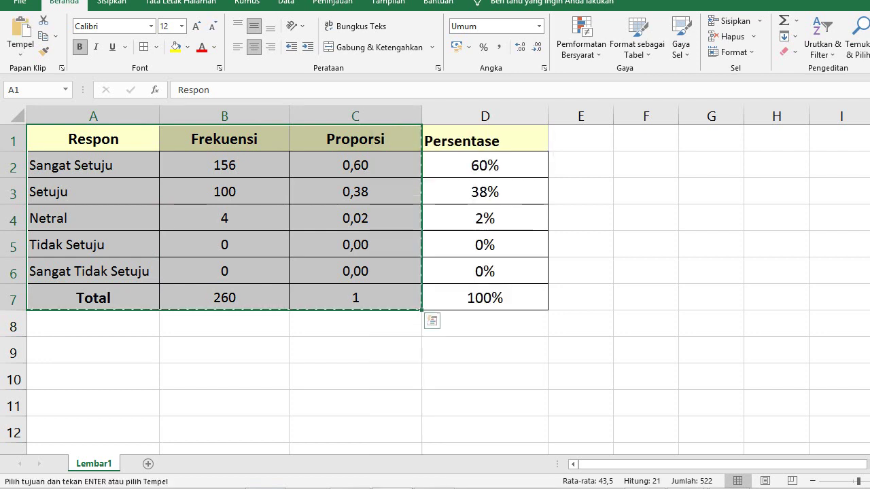
Switch to Word, dismiss the Office licence notice and create a blank document
mouse_move(434, 479)
click(261, 476)
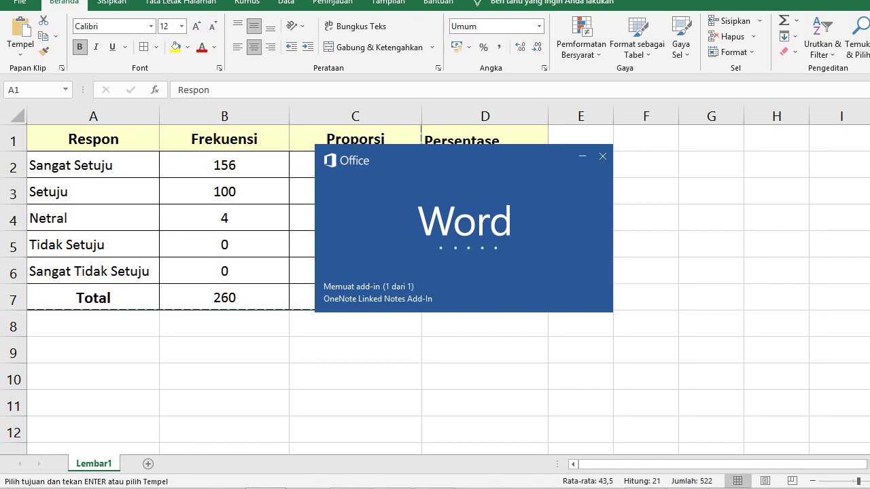
mouse_move(349, 476)
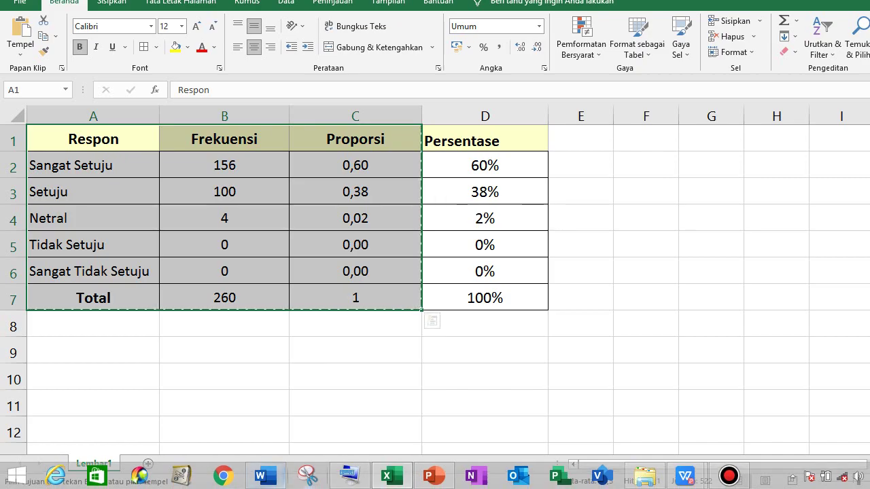
click(263, 479)
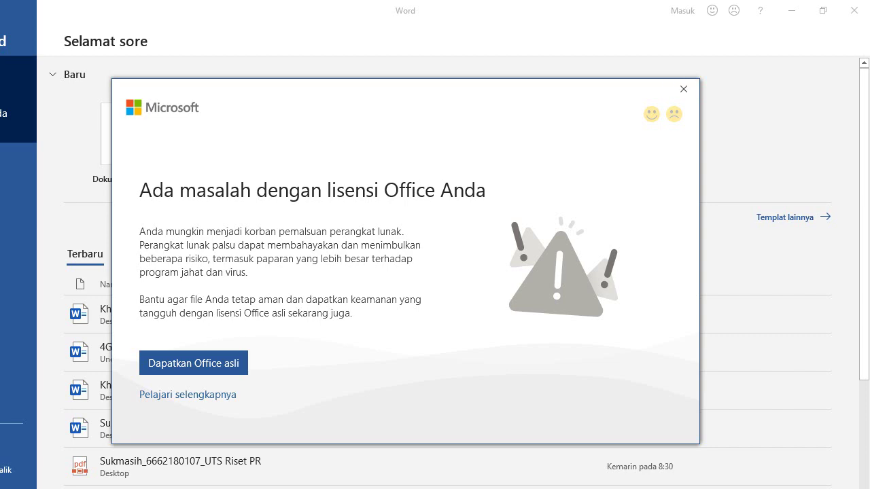
key(Escape)
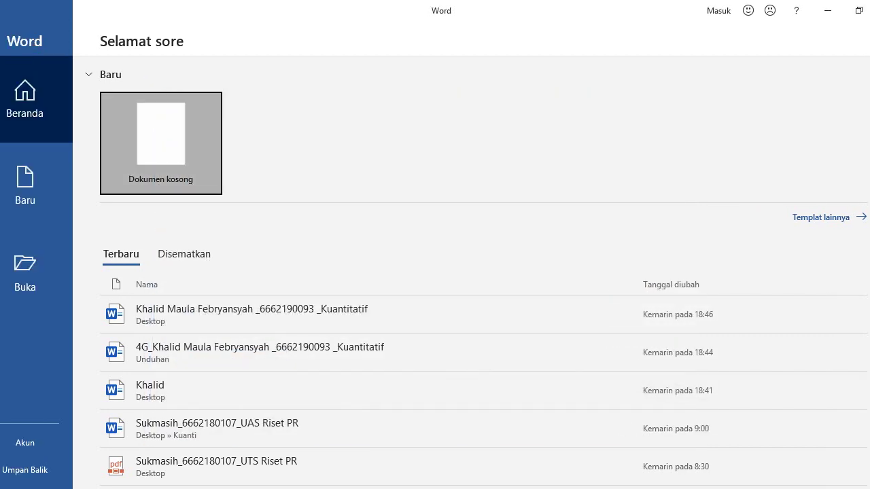
key(Return)
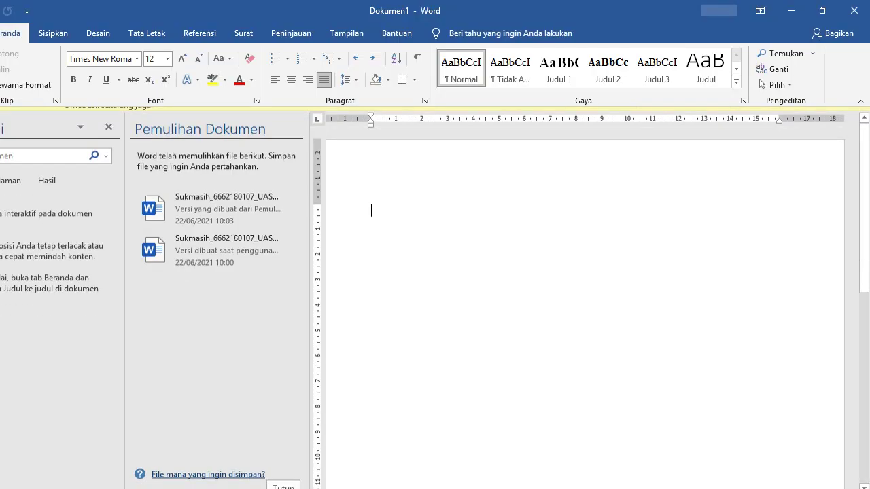
Close Word's document recovery list, discarding the recovered files, and close the Navigation pane
click(283, 487)
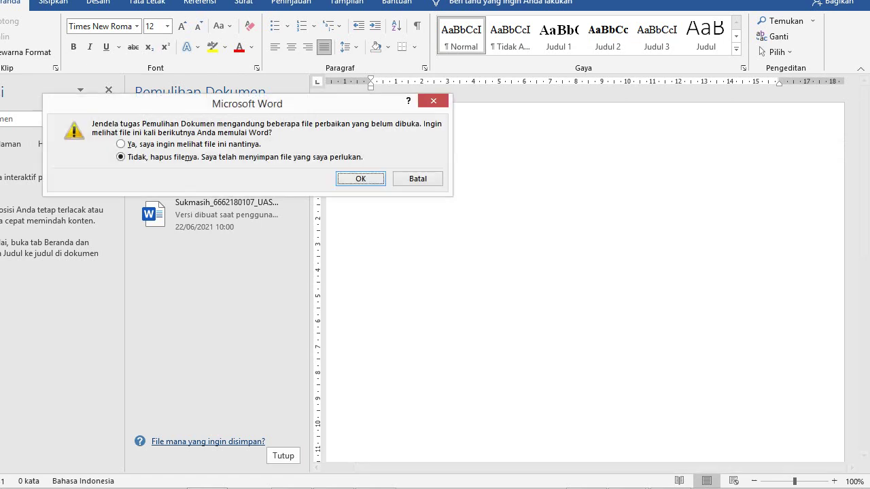
key(Return)
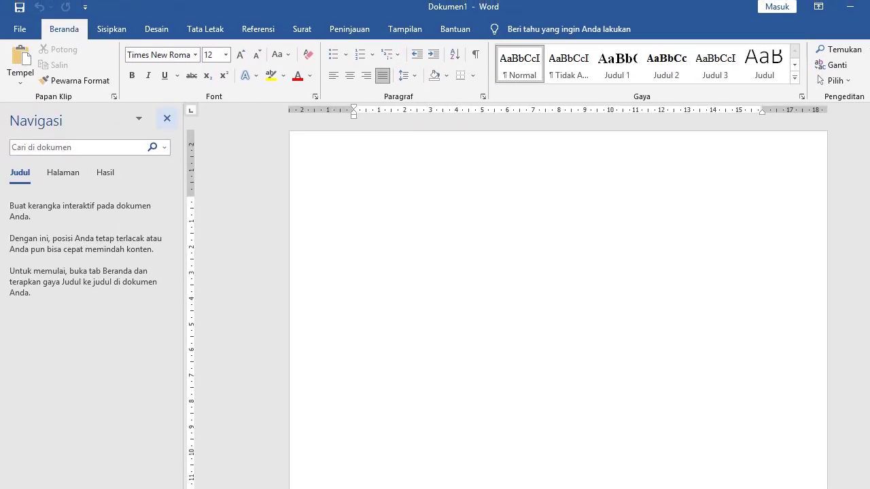
click(166, 122)
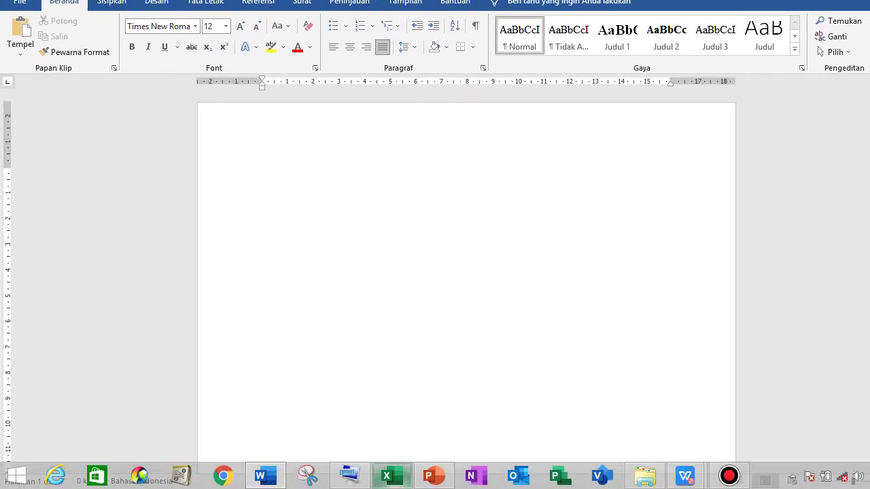
Copy the table range A1:C7 from the Excel workbook and paste it into the blank Word document
click(391, 476)
drag(94, 138, 355, 297)
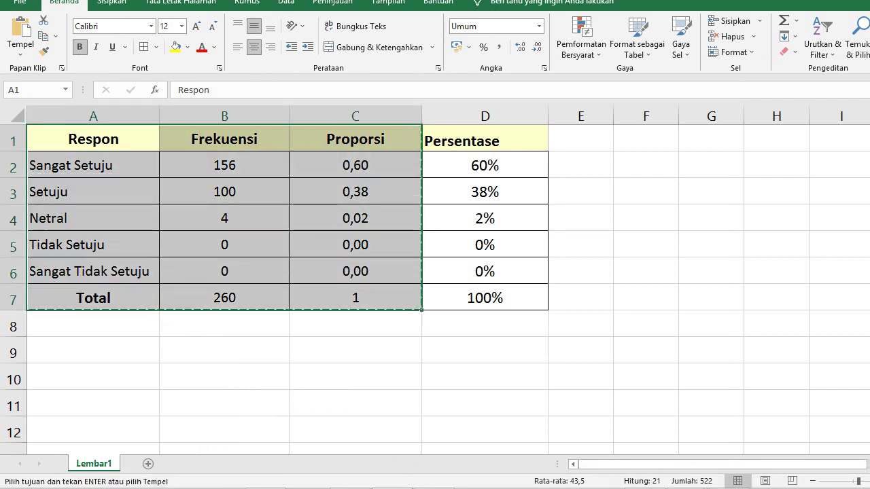
right_click(327, 180)
click(357, 205)
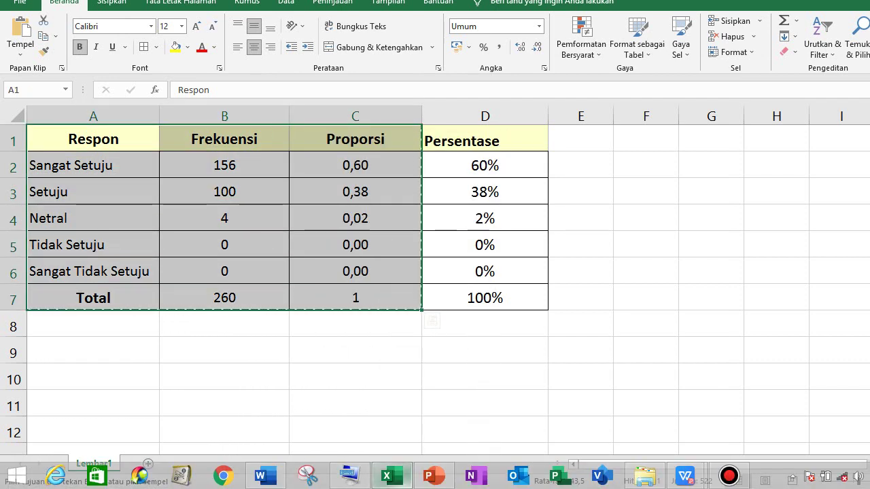
click(265, 476)
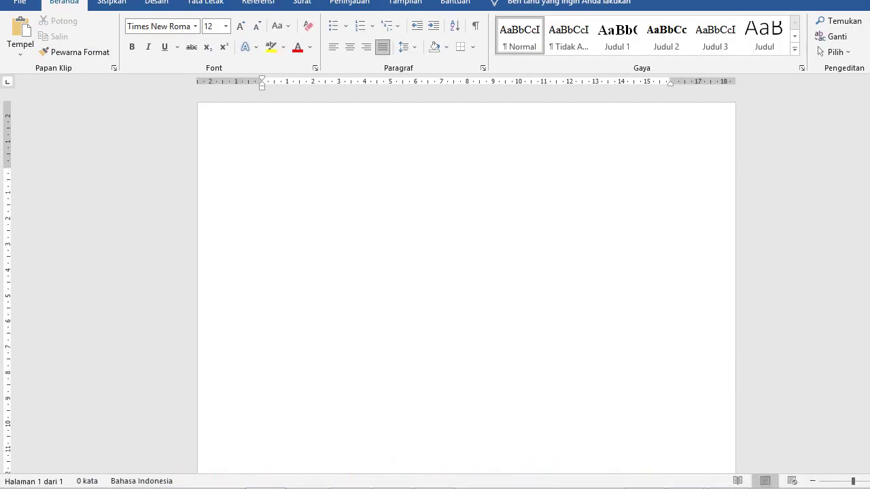
key(ctrl+v)
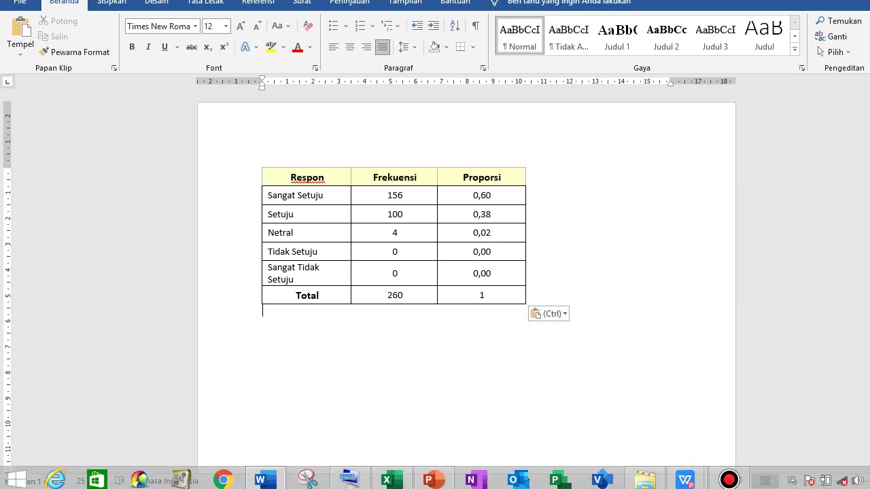
Return to the Excel workbook, cancel the pending copy of A1:C7 and select cell A1
click(388, 476)
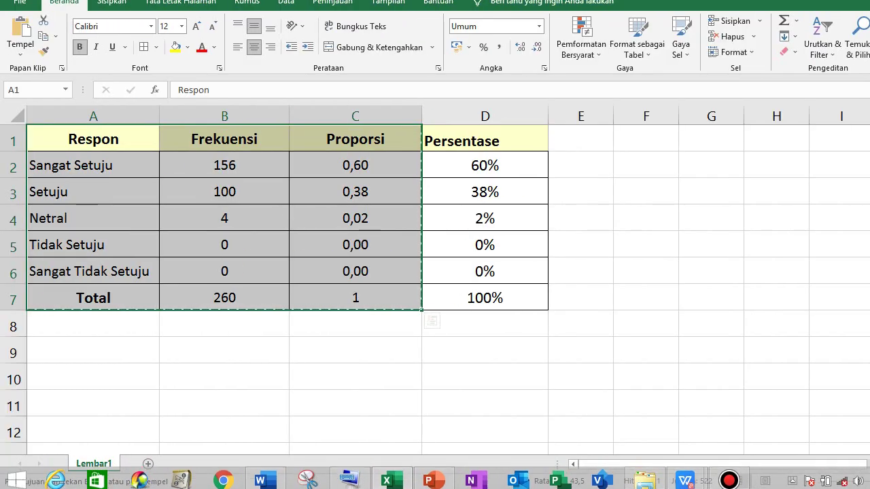
key(ctrl+v)
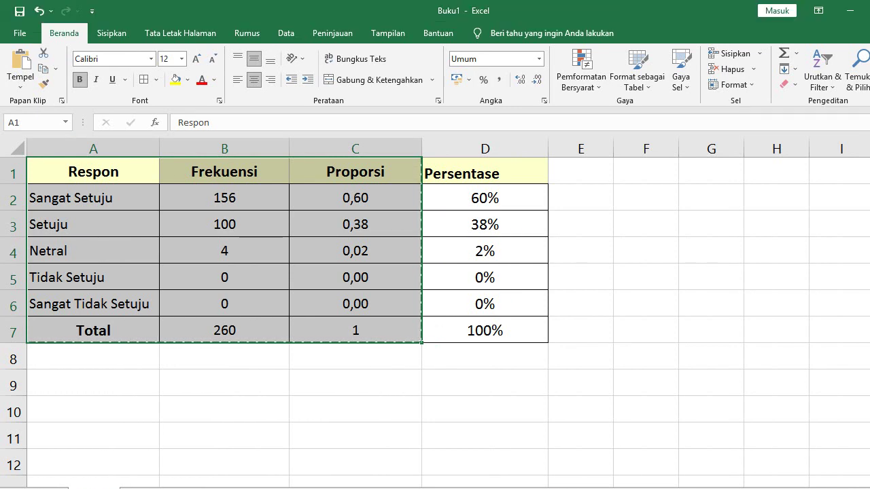
key(Escape)
click(355, 171)
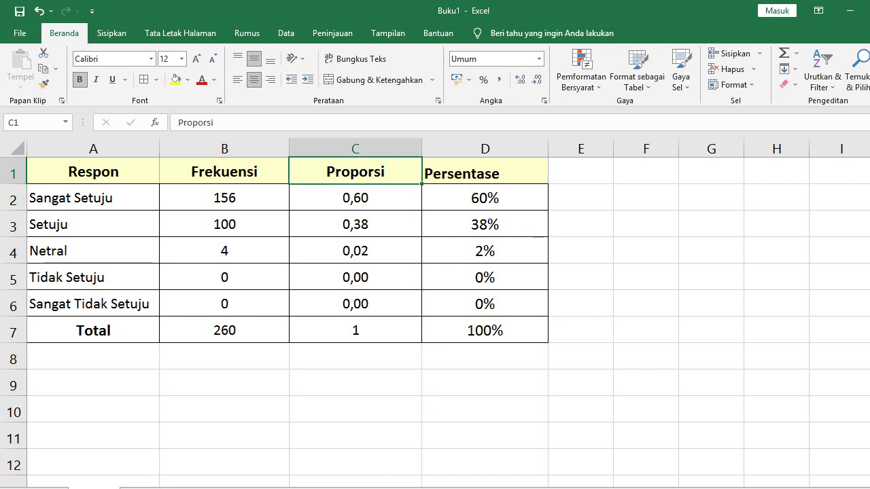
click(94, 171)
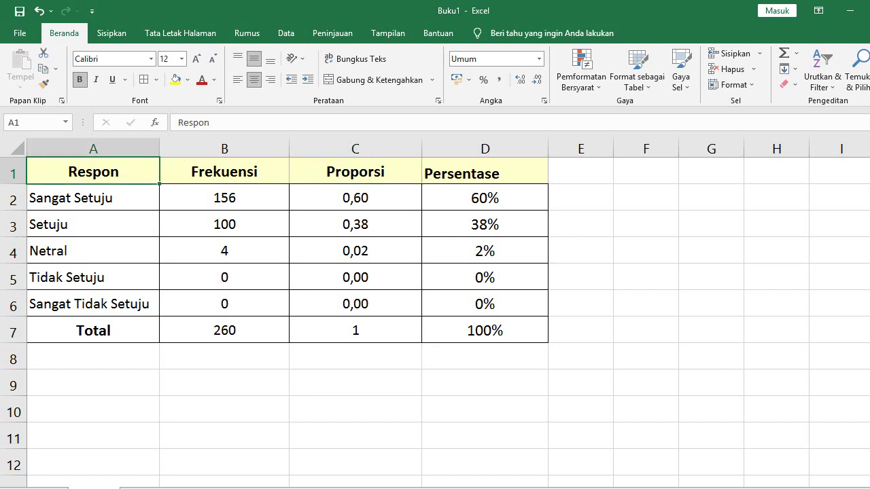